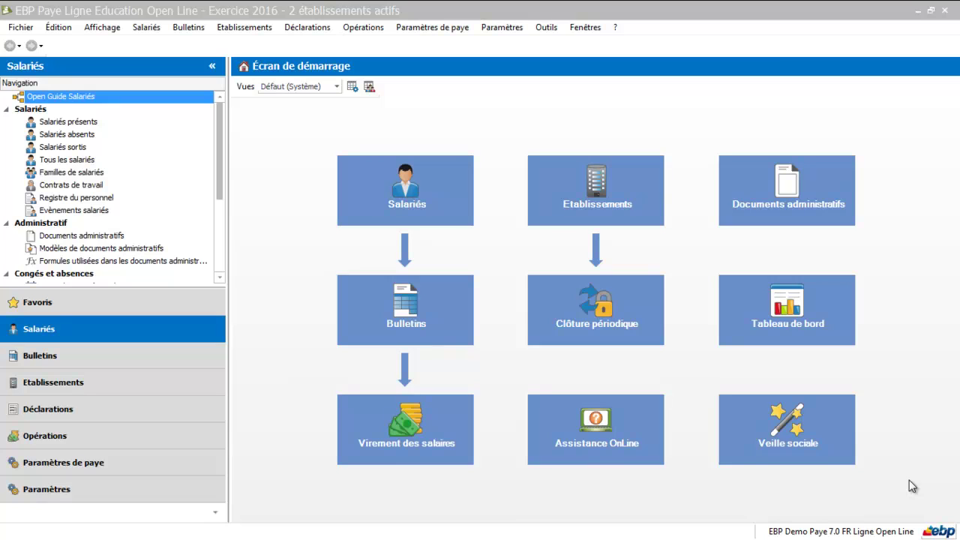
# Step: Open the payroll data query (Interrogation des données de paye), delete its existing formulas and maximize the window
pyautogui.click(146, 28)
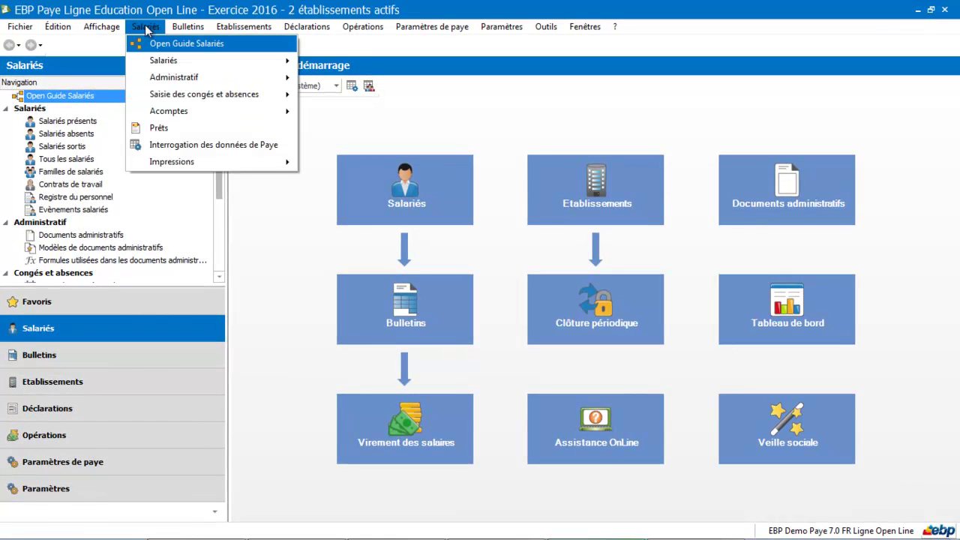
pyautogui.click(157, 145)
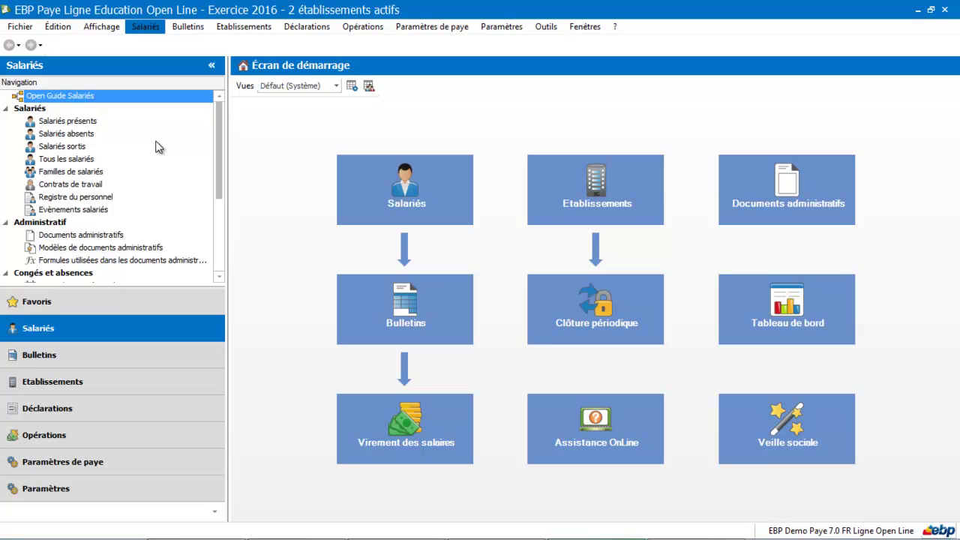
pyautogui.hotkey('ctrl', 'a')
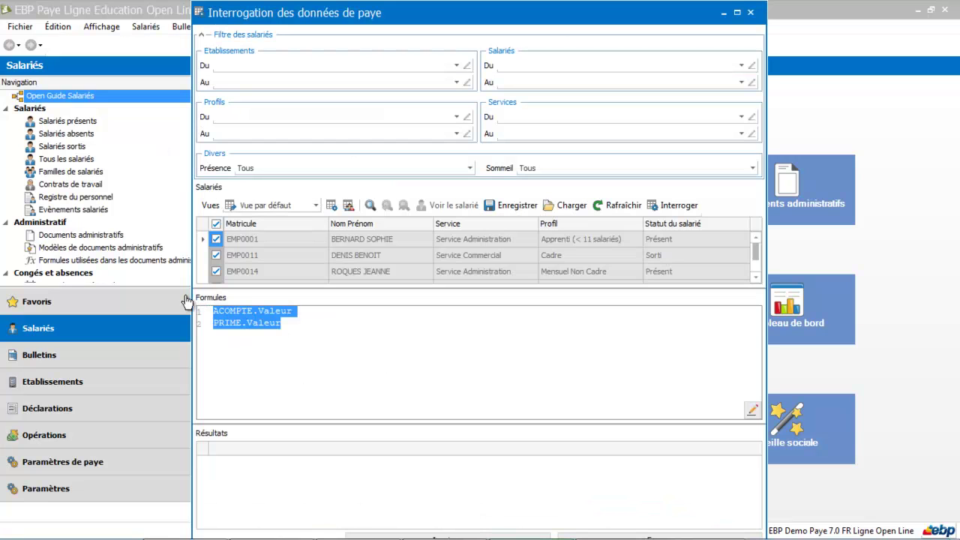
pyautogui.press('Delete')
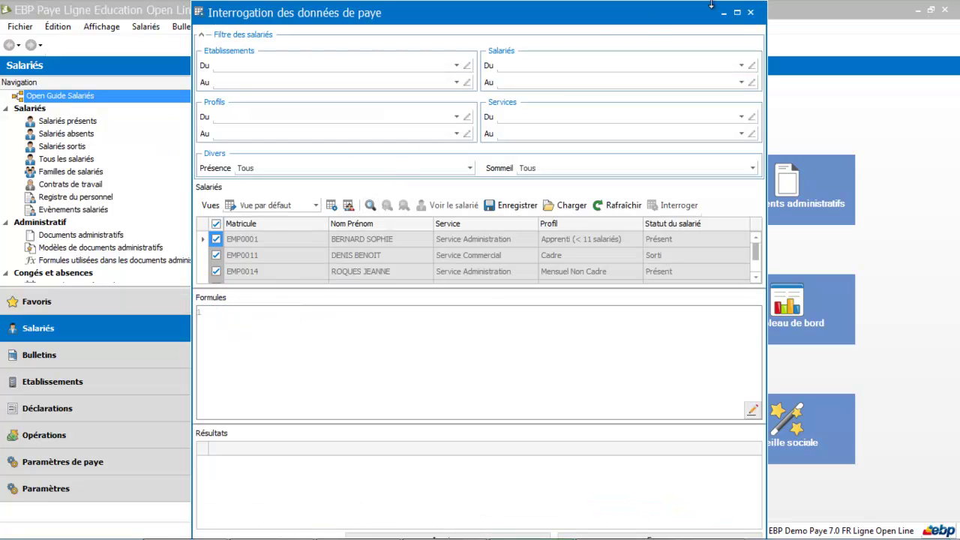
pyautogui.click(737, 13)
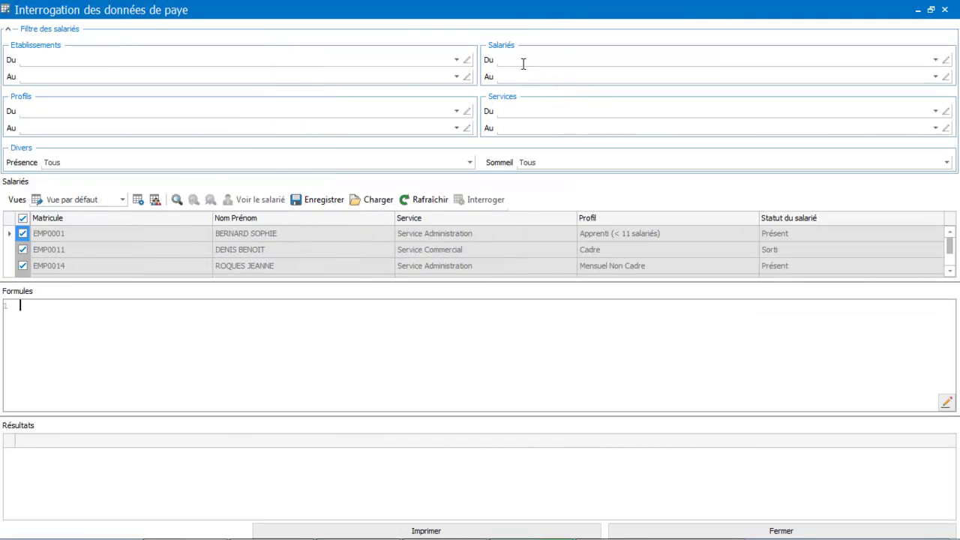
# Step: Filter the employees to the Service Administration department and refresh the employee list
pyautogui.click(544, 115)
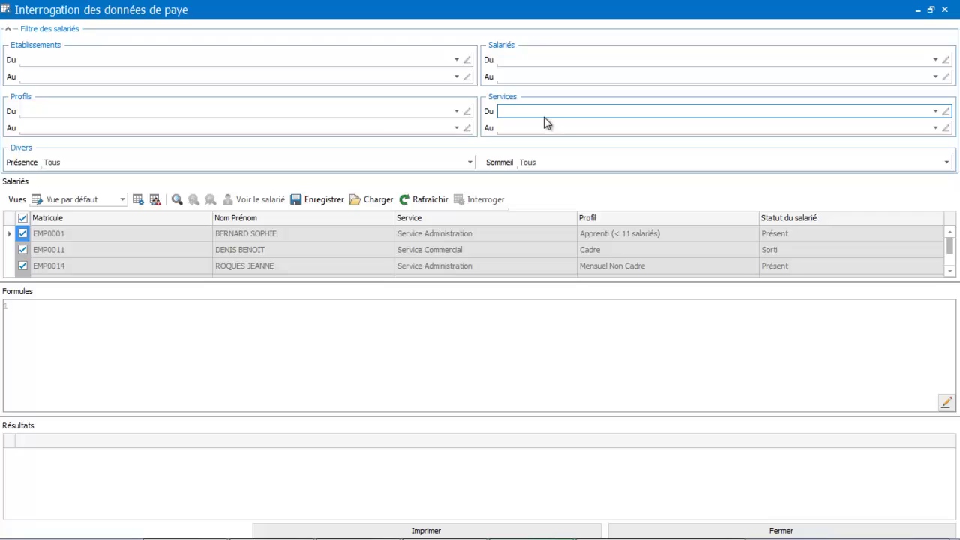
pyautogui.click(935, 111)
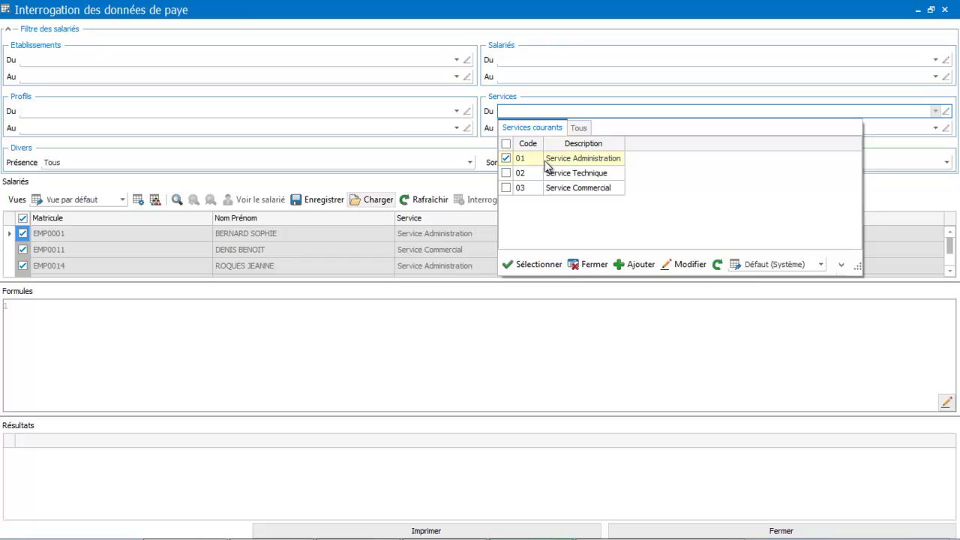
pyautogui.doubleClick(569, 159)
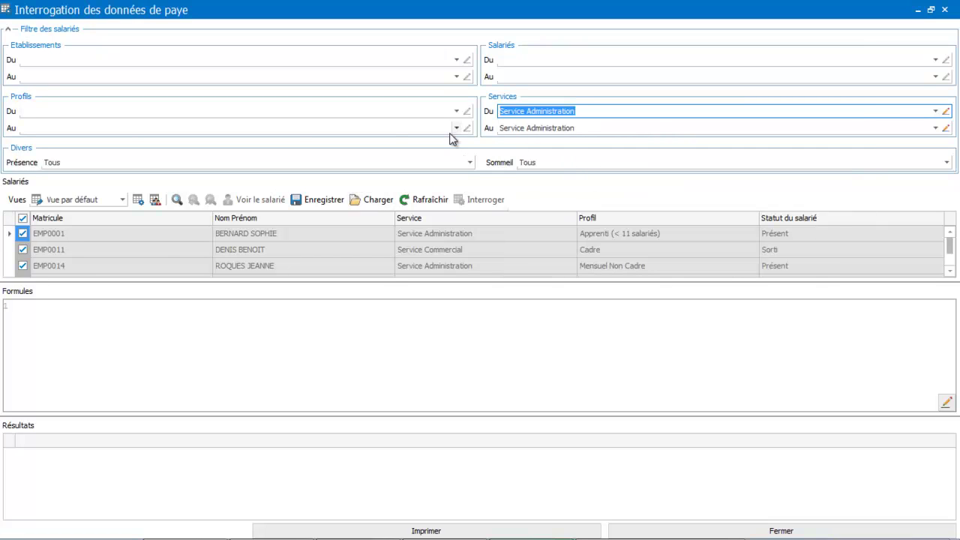
pyautogui.click(420, 200)
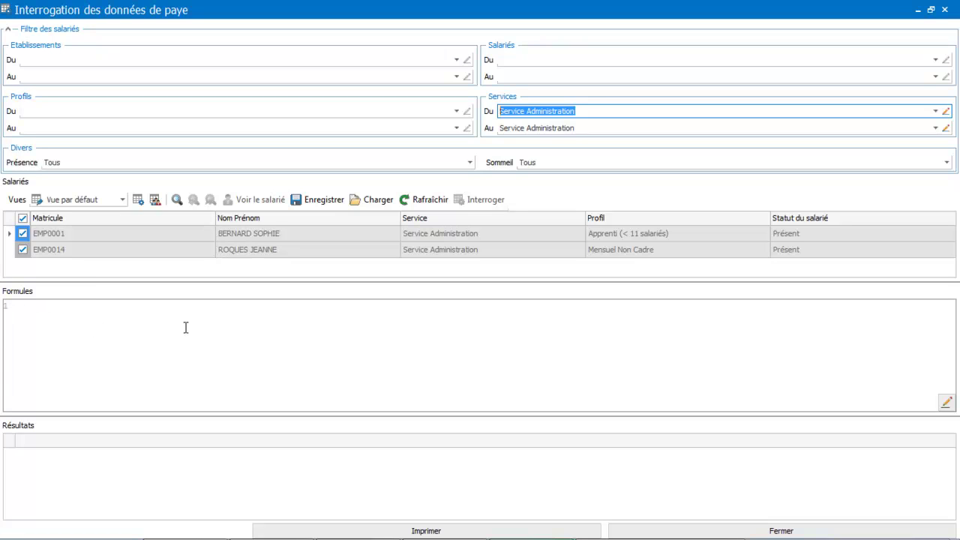
# Step: Open the formula editor and add the ACOMPTE variable to the formula
pyautogui.click(947, 403)
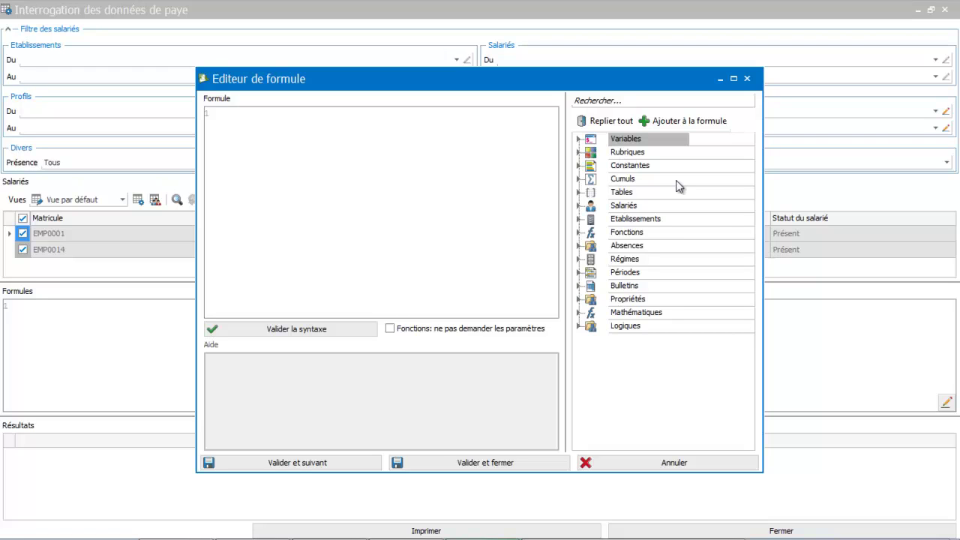
pyautogui.click(580, 140)
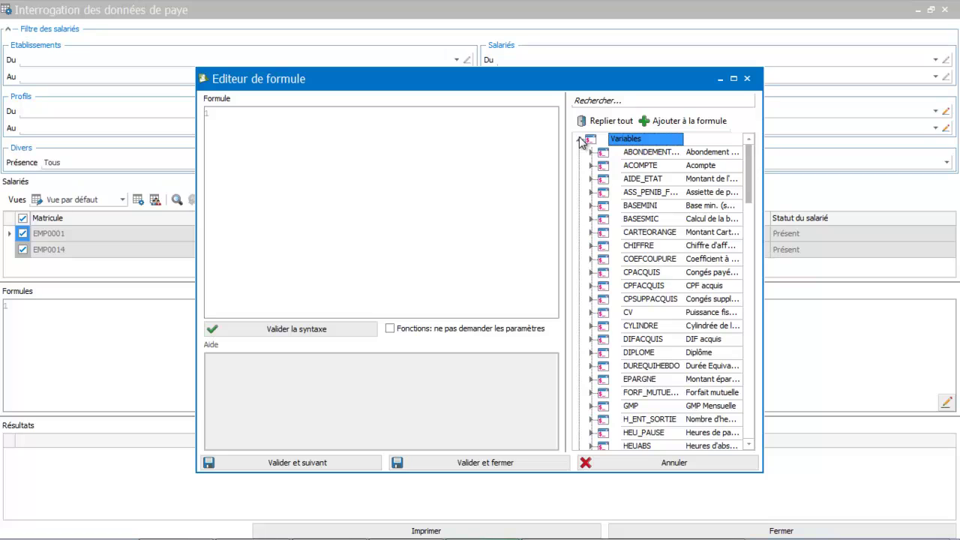
pyautogui.click(604, 167)
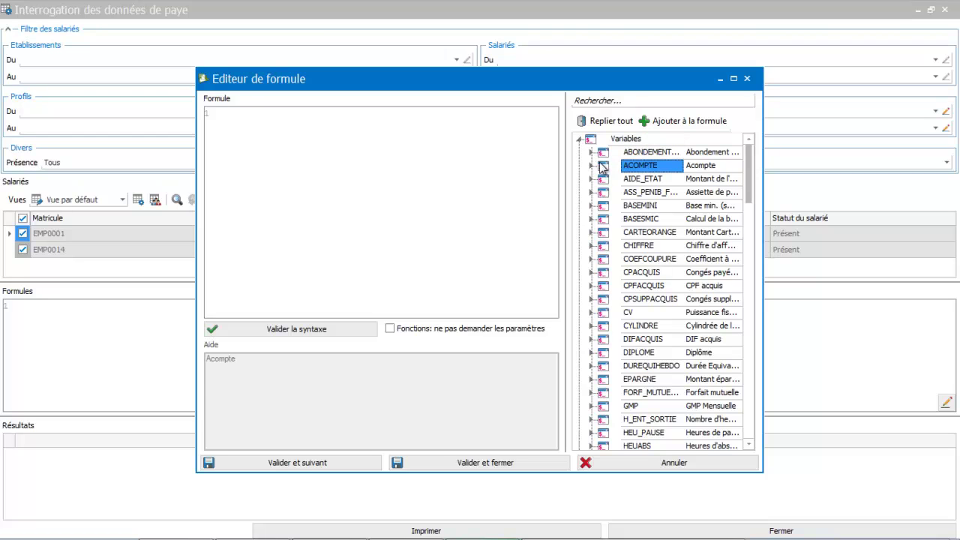
pyautogui.doubleClick(603, 167)
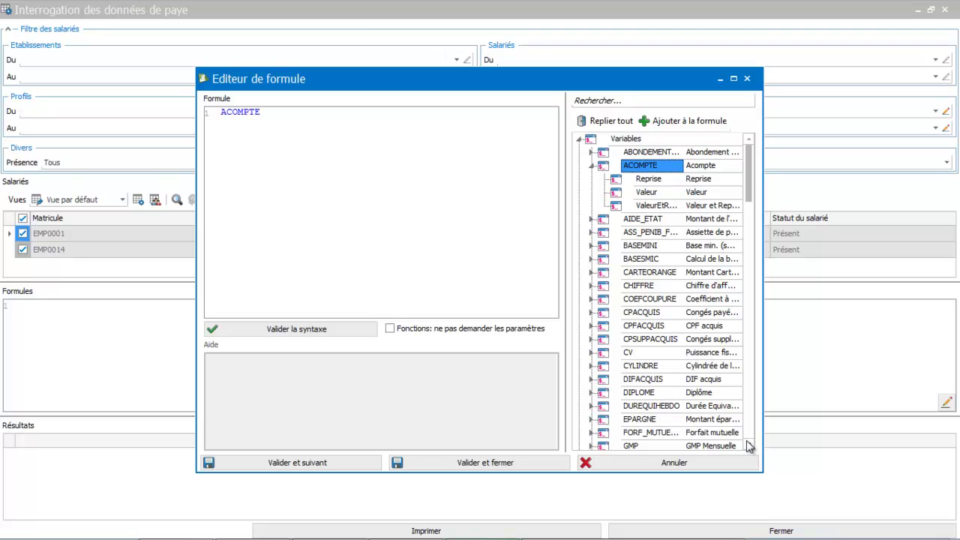
# Step: Add the Valeur field of the PRIME variable as a second formula line below ACOMPTE
pyautogui.scroll(-2, 748, 446)
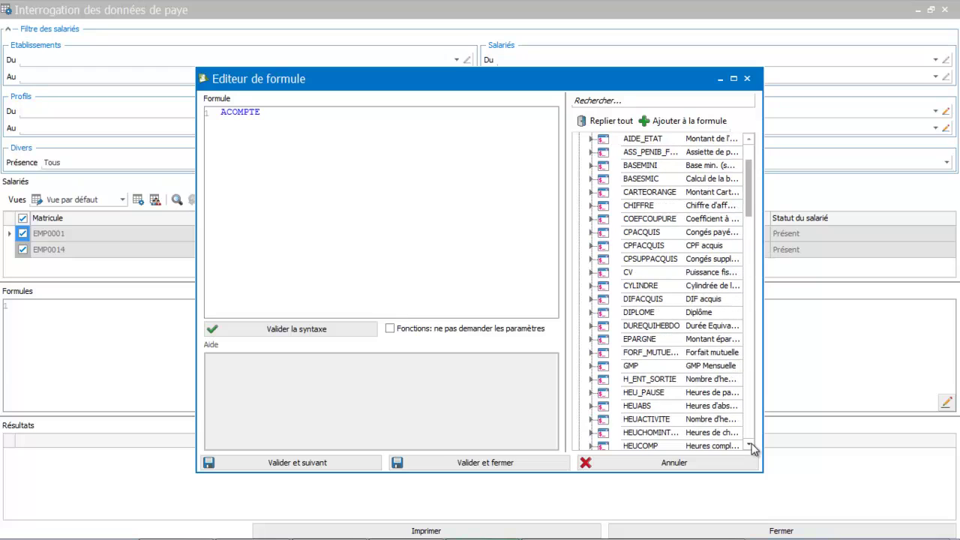
pyautogui.scroll(-5, 753, 448)
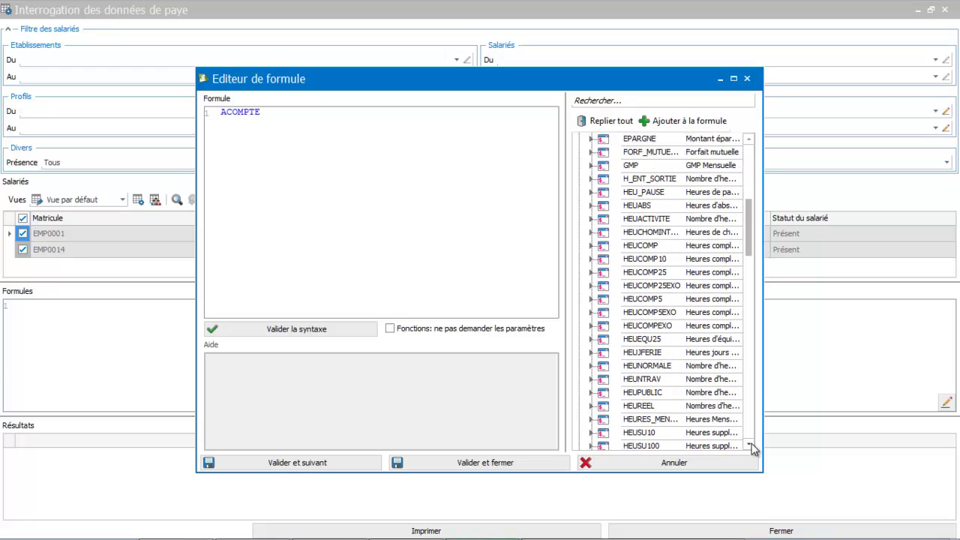
pyautogui.scroll(-4, 752, 448)
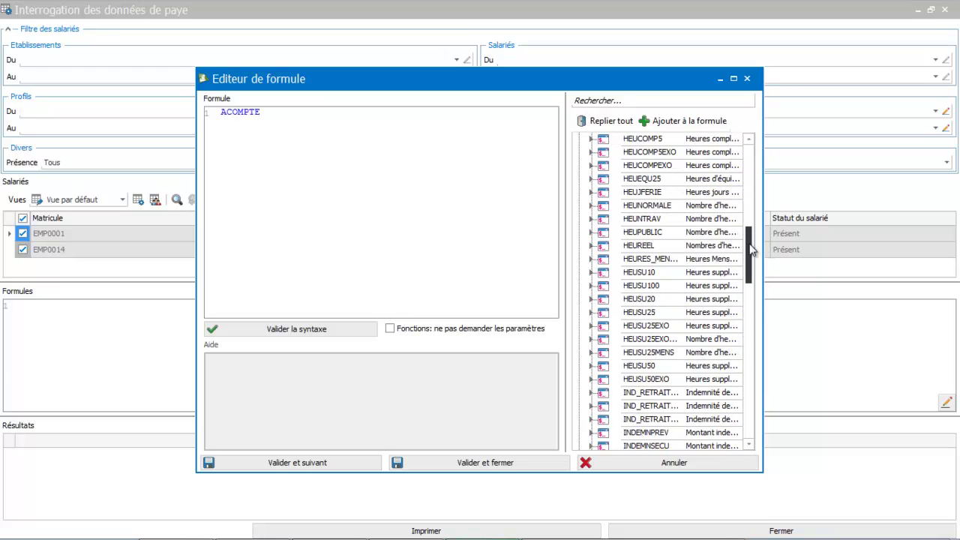
pyautogui.moveTo(752, 250); pyautogui.dragTo(749, 336)
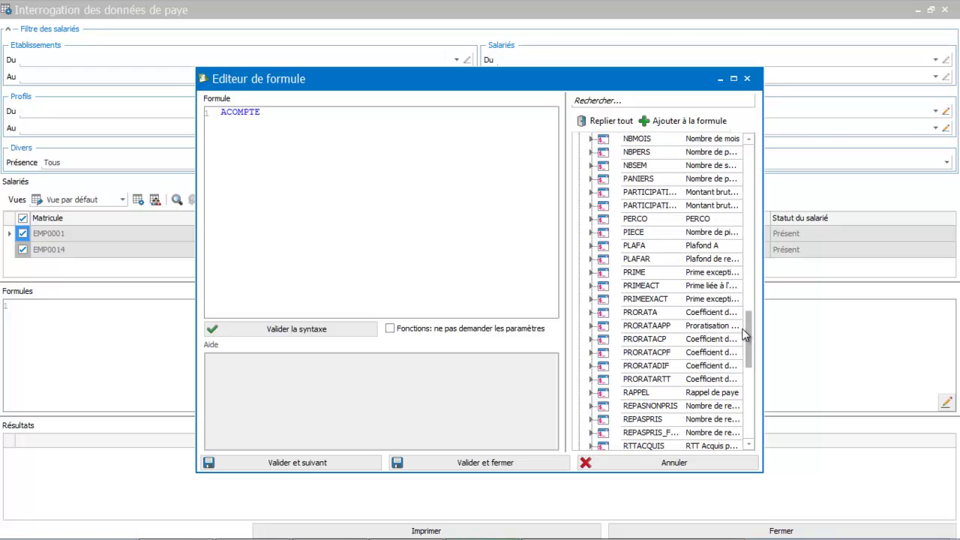
pyautogui.click(645, 272)
pyautogui.doubleClick(651, 275)
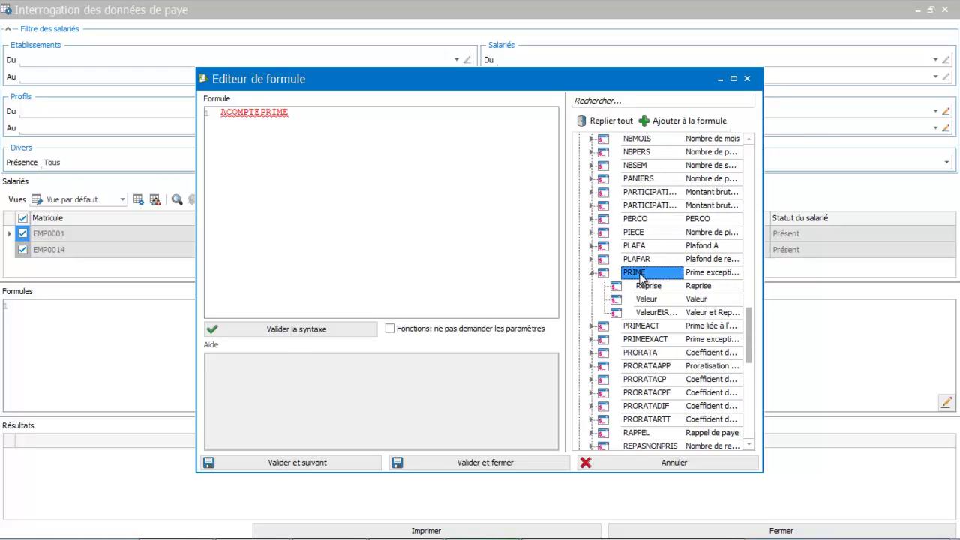
pyautogui.doubleClick(647, 299)
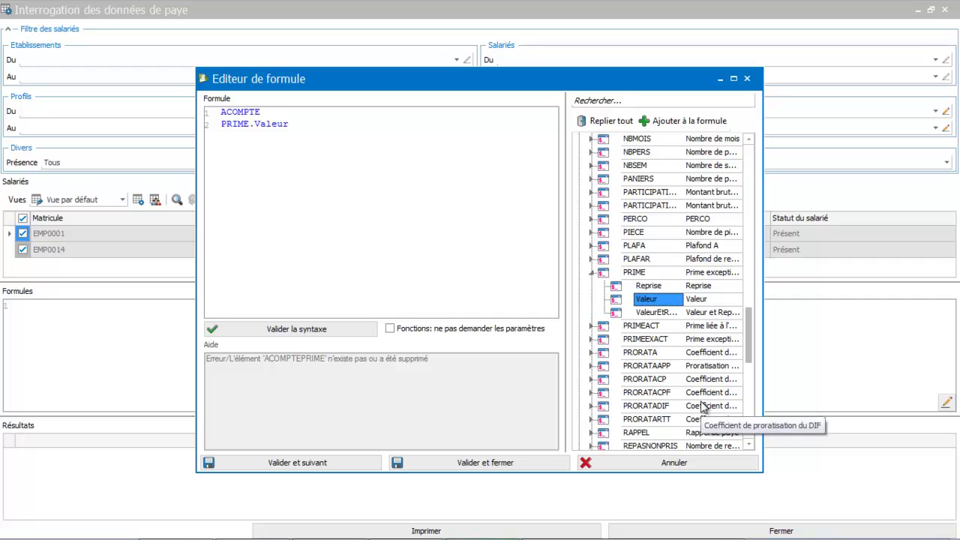
# Step: Try to add the COMBRUTSS item (Total Brut SS) from Rubriques as a third formula line and validate it
pyautogui.moveTo(748, 342); pyautogui.dragTo(736, 414)
pyautogui.scroll(-3, 748, 383)
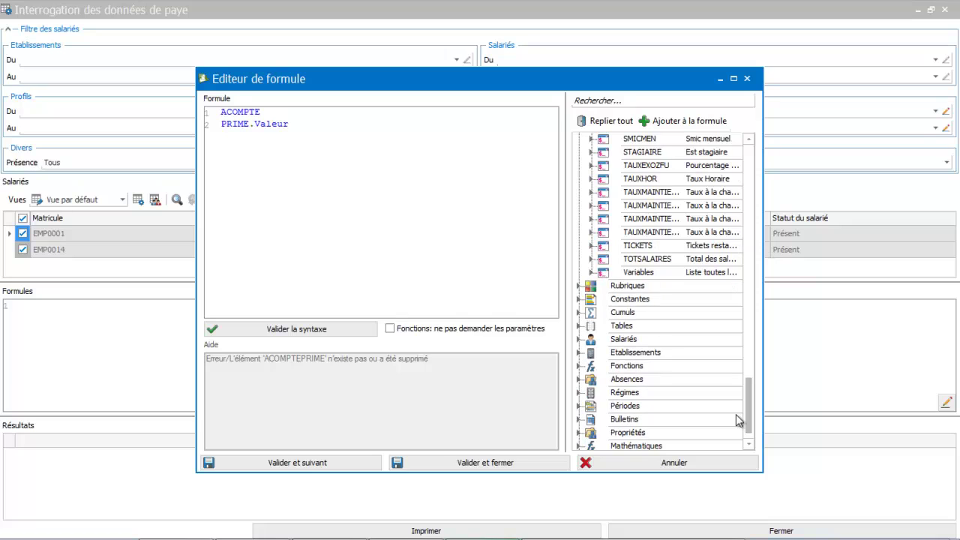
pyautogui.click(579, 286)
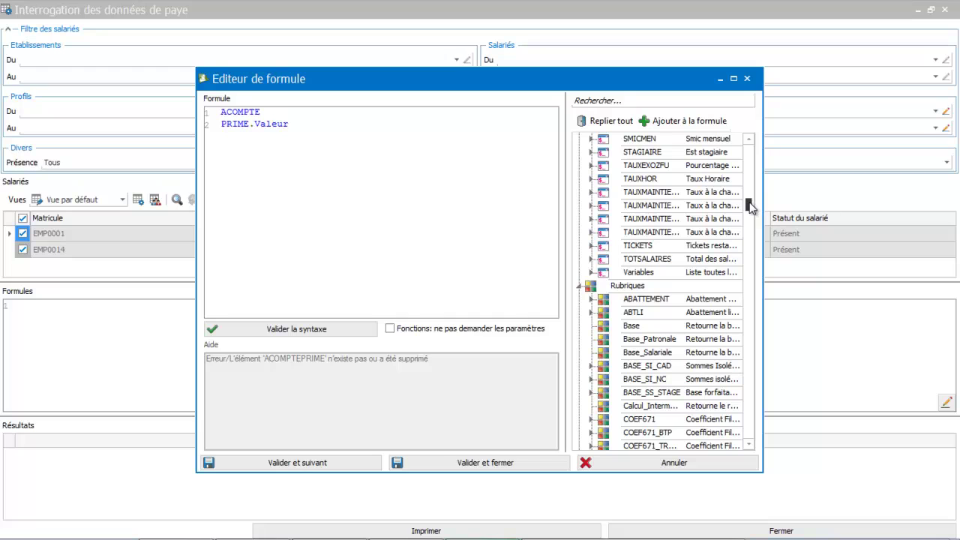
pyautogui.moveTo(750, 207); pyautogui.dragTo(751, 220)
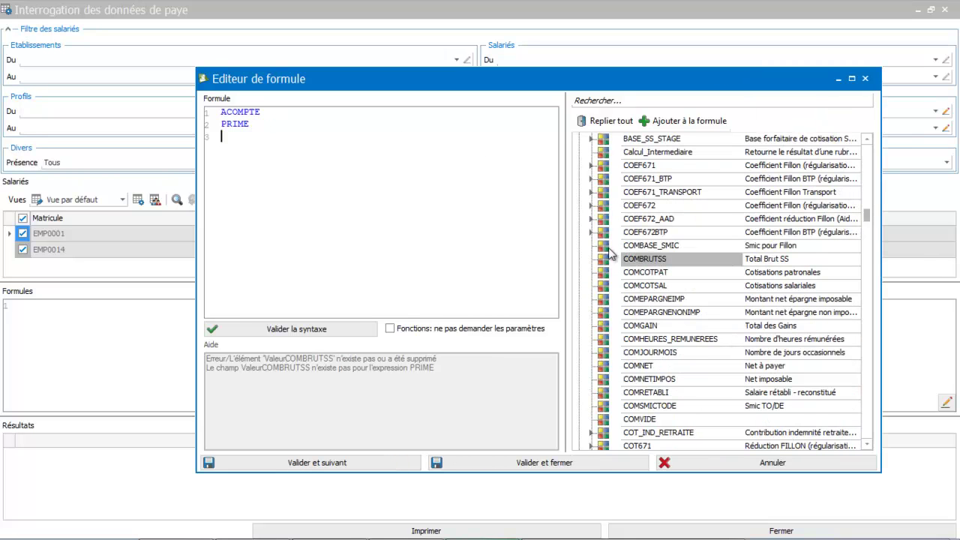
pyautogui.click(640, 264)
pyautogui.doubleClick(639, 264)
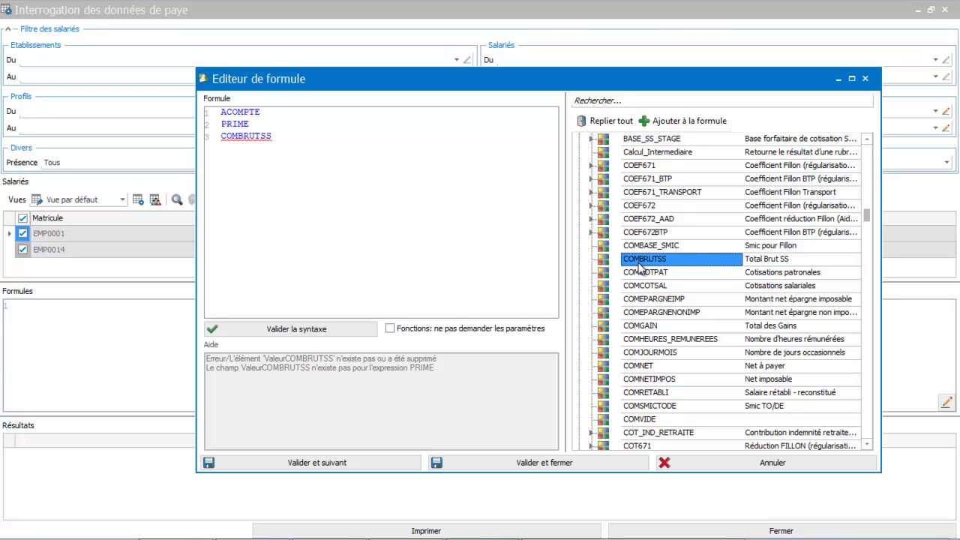
pyautogui.click(561, 464)
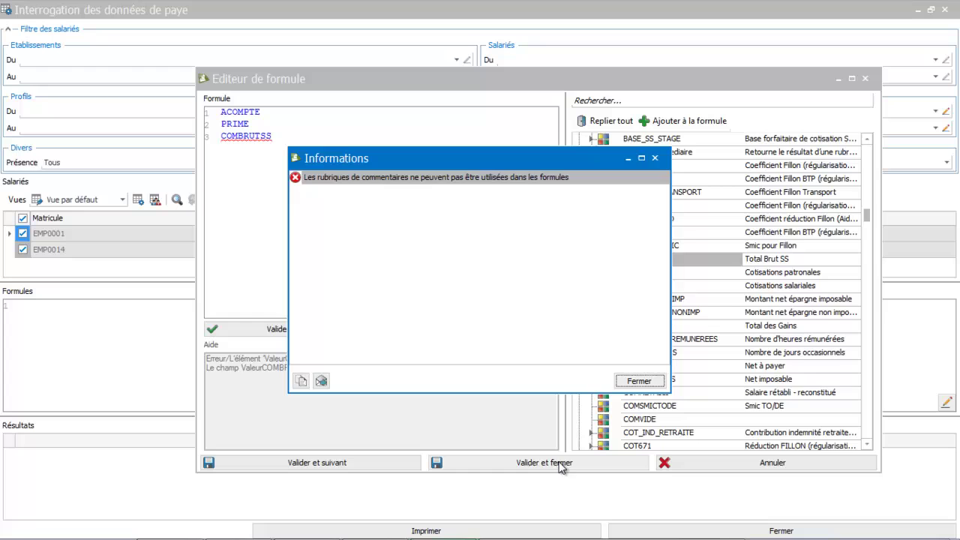
pyautogui.click(639, 381)
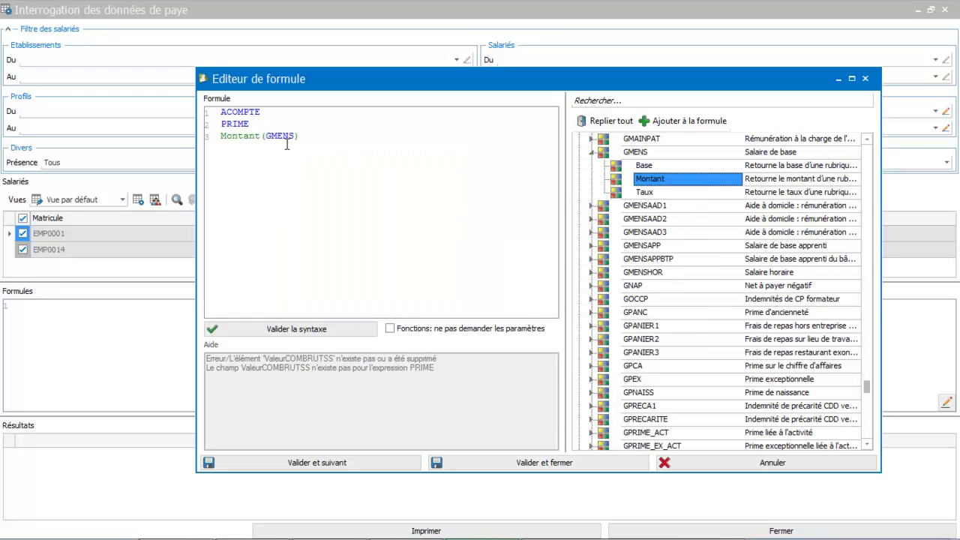
# Step: Validate the formulas ACOMPTE, PRIME and Montant(GMENS), and run the query on the filtered employees
pyautogui.click(588, 465)
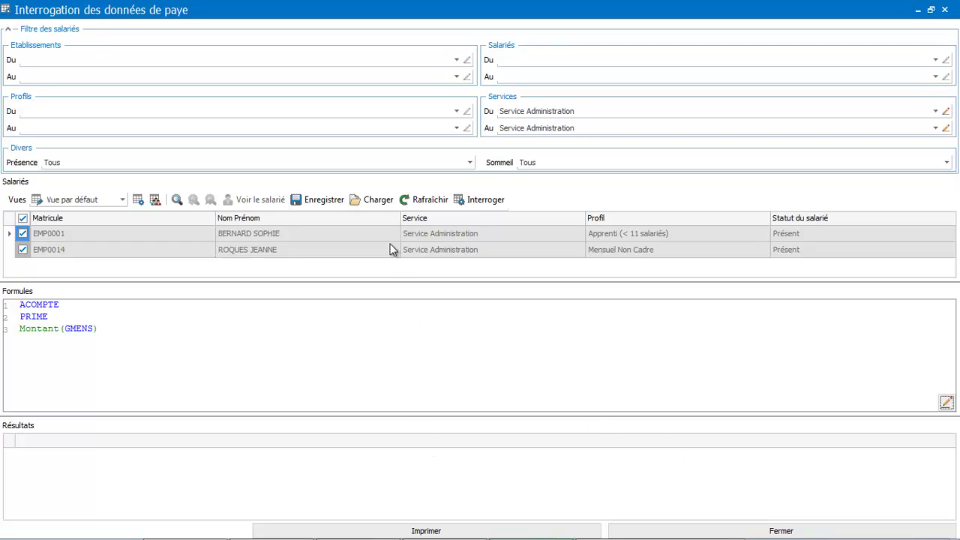
pyautogui.click(484, 203)
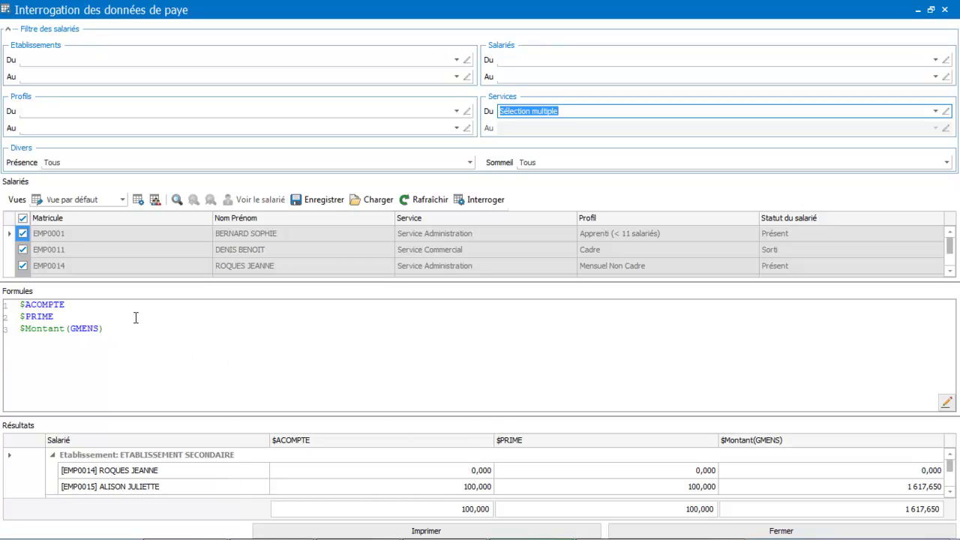
# Step: Consult the help page on payroll data queries for the formula period syntax examples, and close it
pyautogui.moveTo(31, 306)
pyautogui.press('F1')
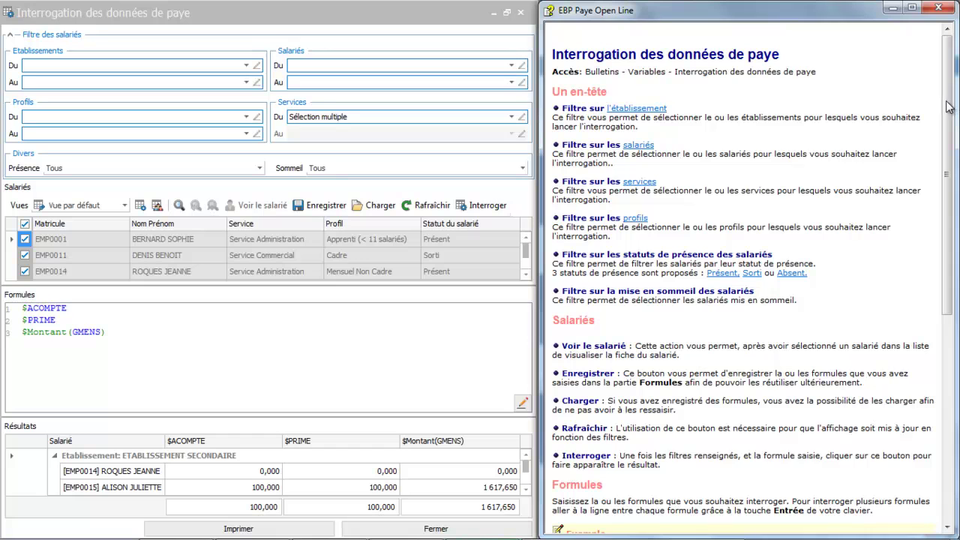
pyautogui.moveTo(950, 106); pyautogui.dragTo(950, 285)
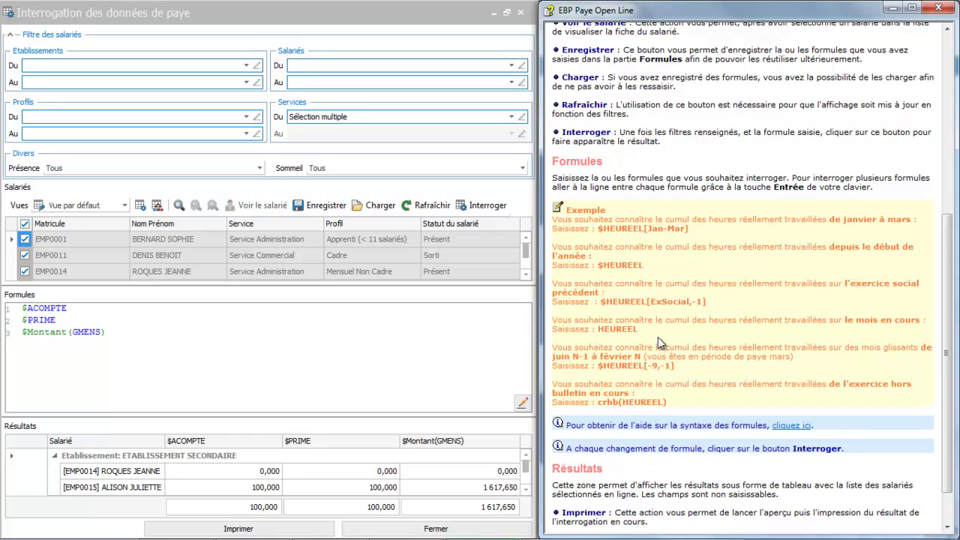
pyautogui.click(939, 8)
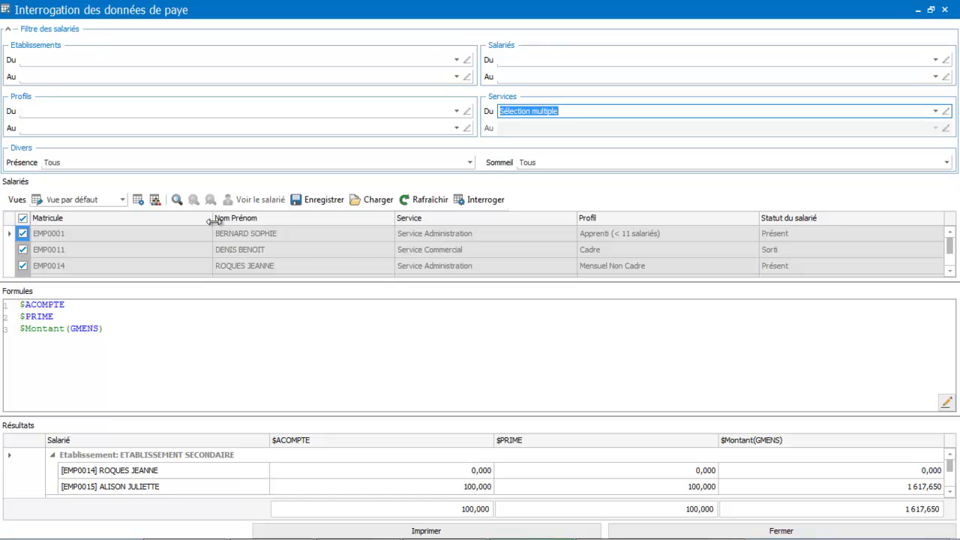
# Step: Save the formulas to the text file variable in the Sauvegardes folder, replacing the existing file
pyautogui.click(317, 202)
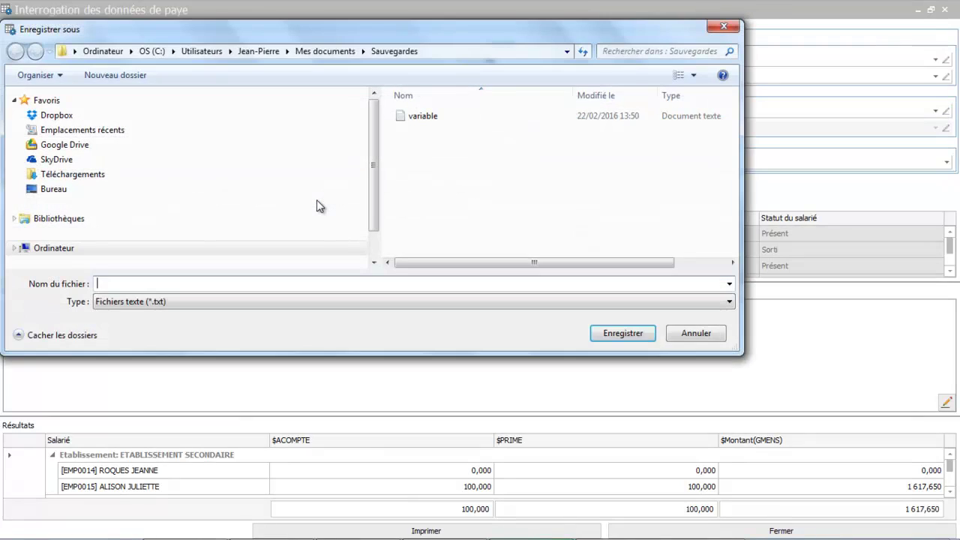
pyautogui.click(423, 118)
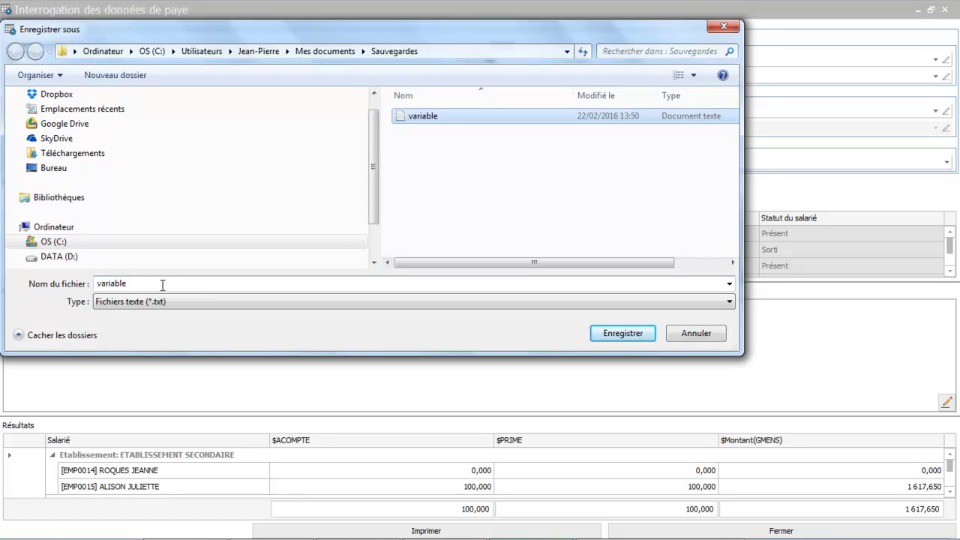
pyautogui.click(615, 337)
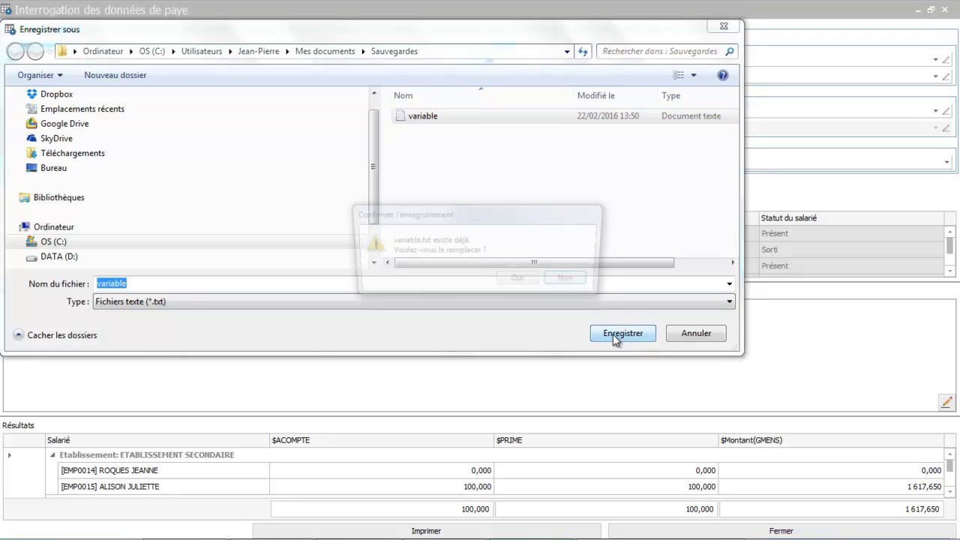
pyautogui.click(530, 278)
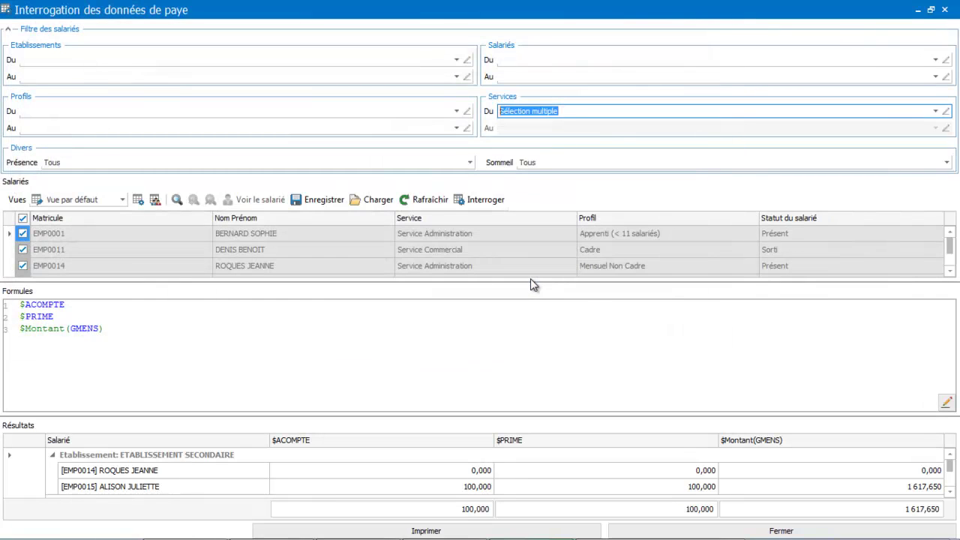
# Step: Clear all formulas from the query and reload them from the saved text file variable
pyautogui.moveTo(103, 331); pyautogui.dragTo(4, 293)
pyautogui.press('BackSpace')
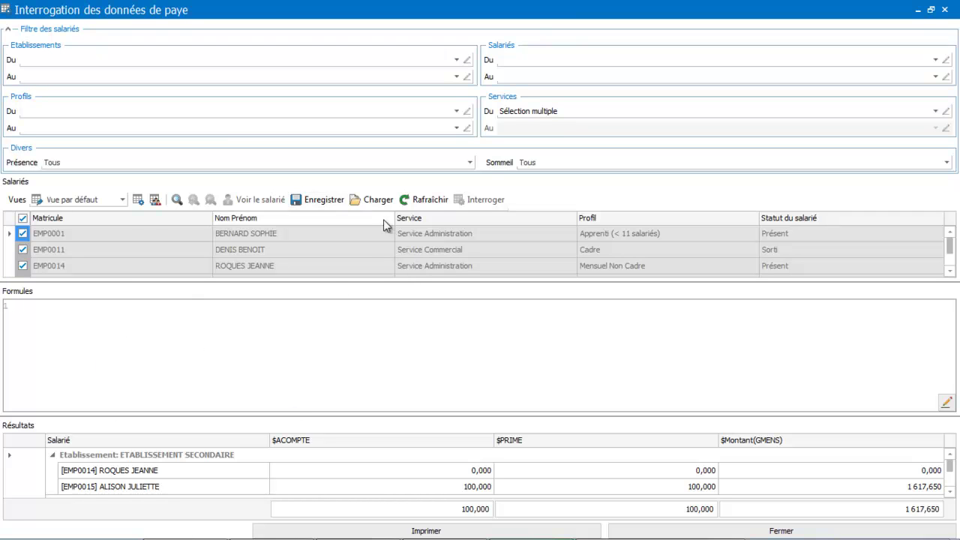
pyautogui.click(380, 200)
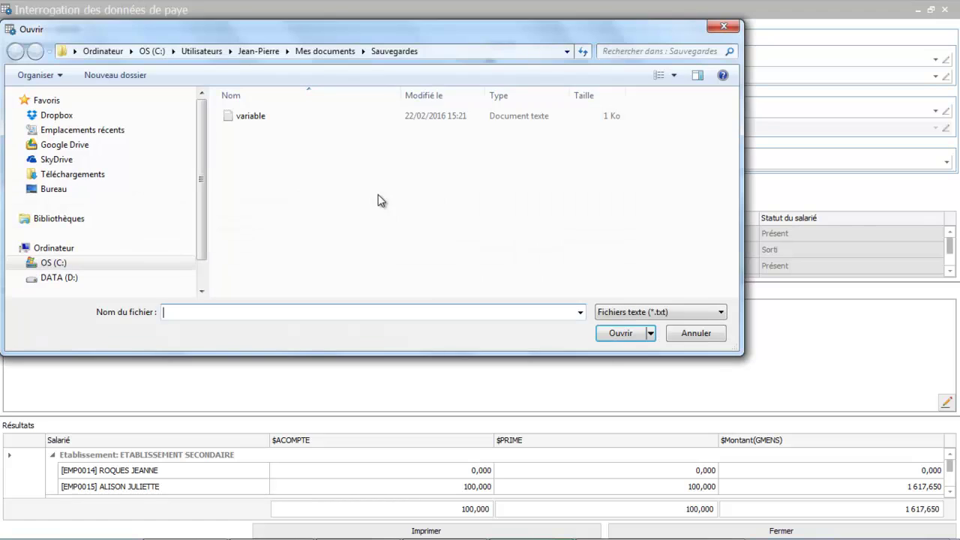
pyautogui.click(256, 117)
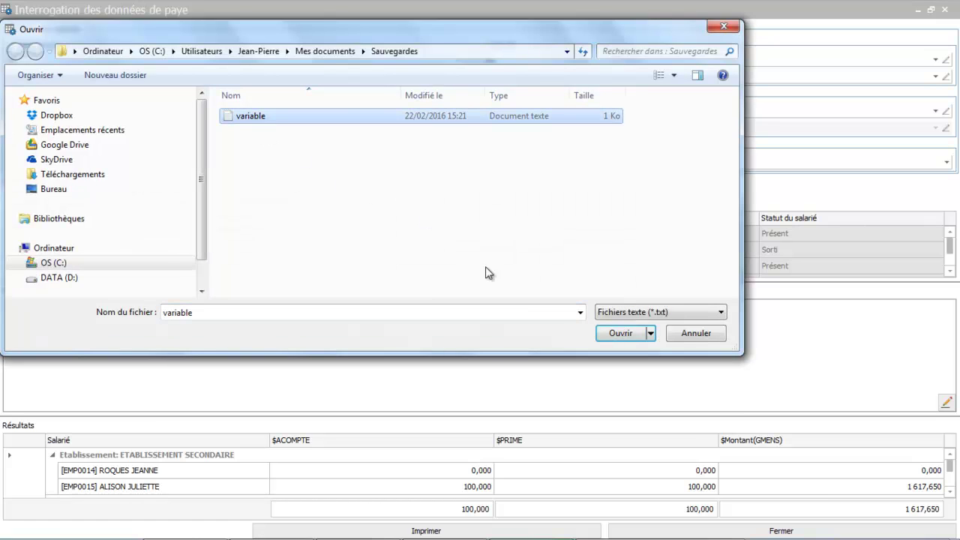
pyautogui.click(621, 332)
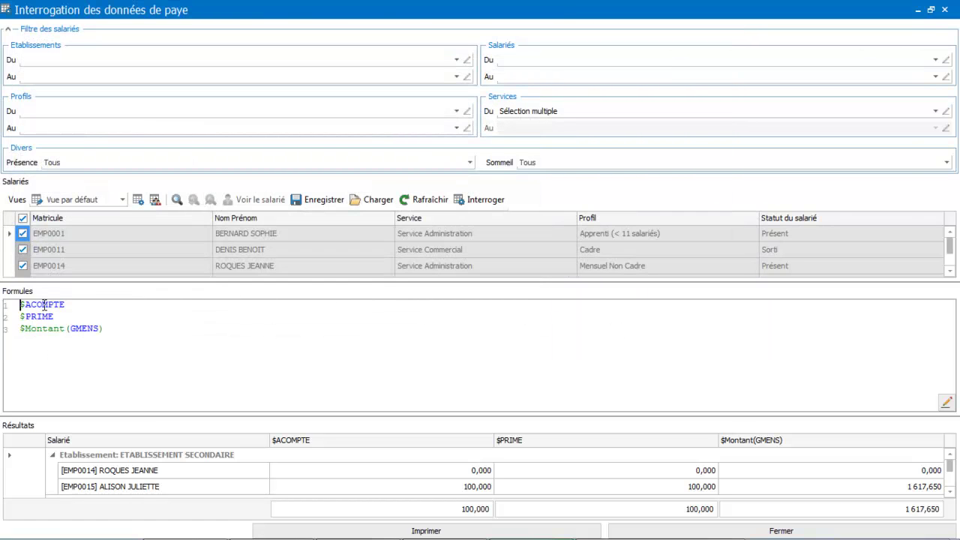
pyautogui.moveTo(42, 312)
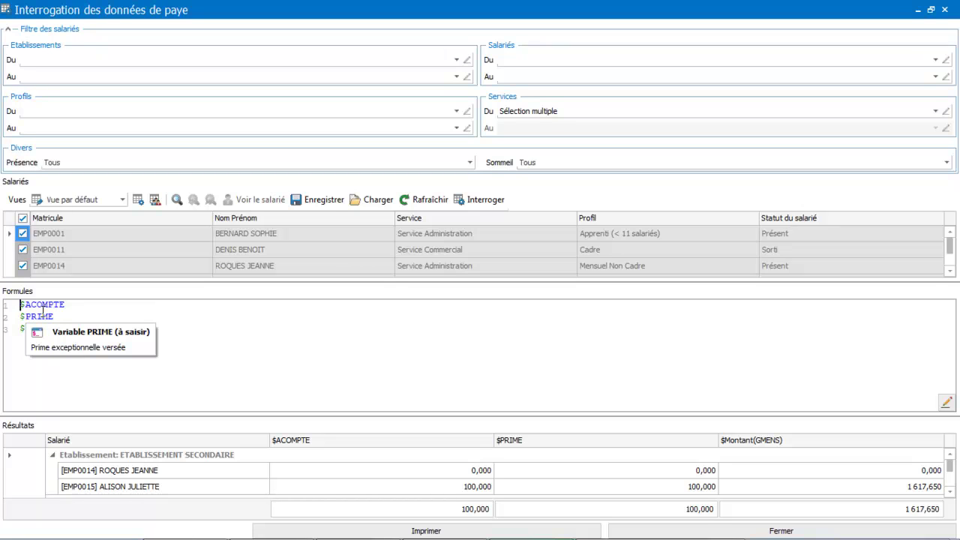